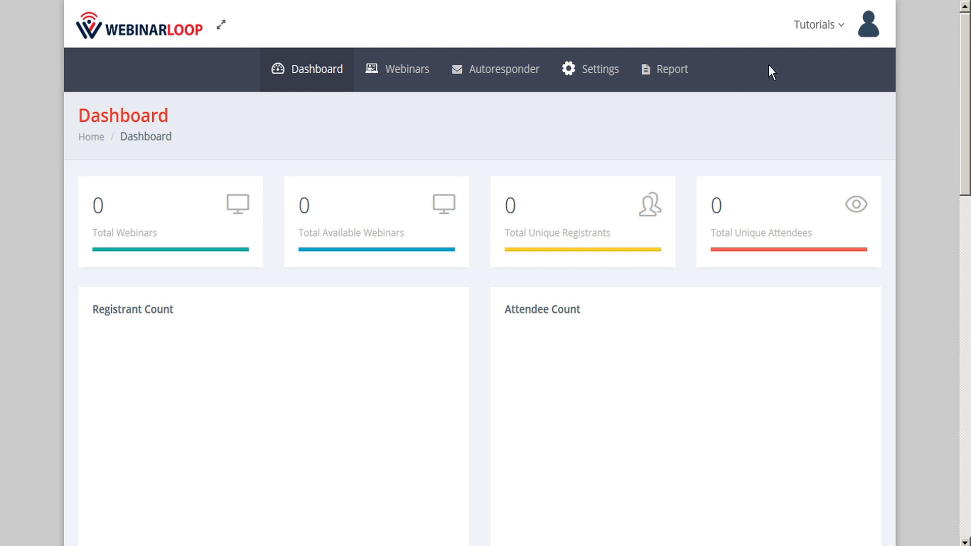
Open the account Profile page and review its Pro level, timezone (UTC-05:00) Indiana (East) and presenter webinars
click(842, 32)
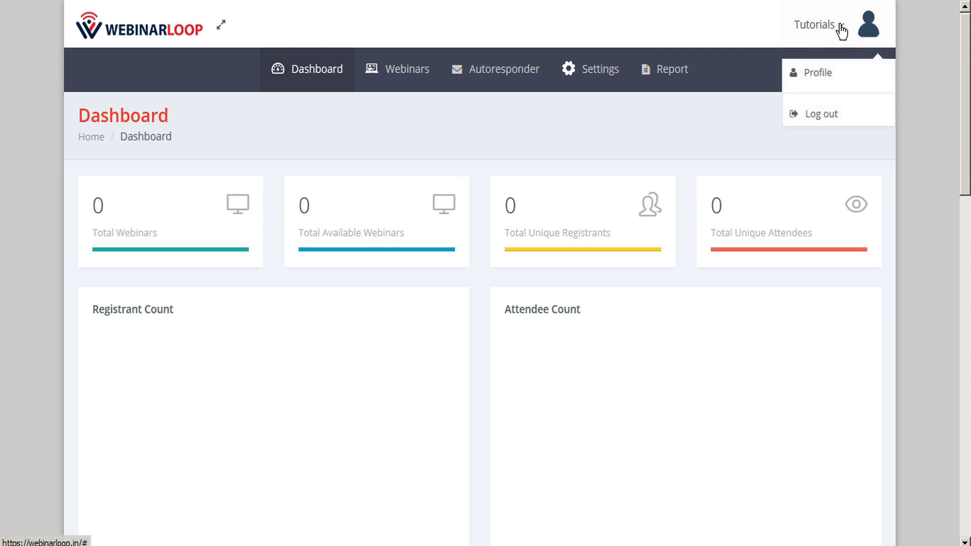
click(808, 86)
scroll(808, 84, down, 2)
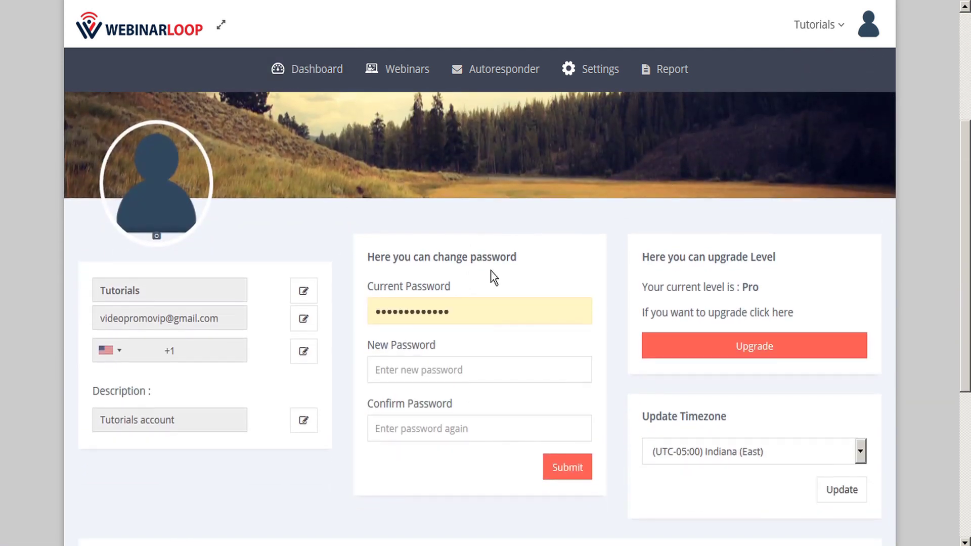
scroll(830, 67, up, 1)
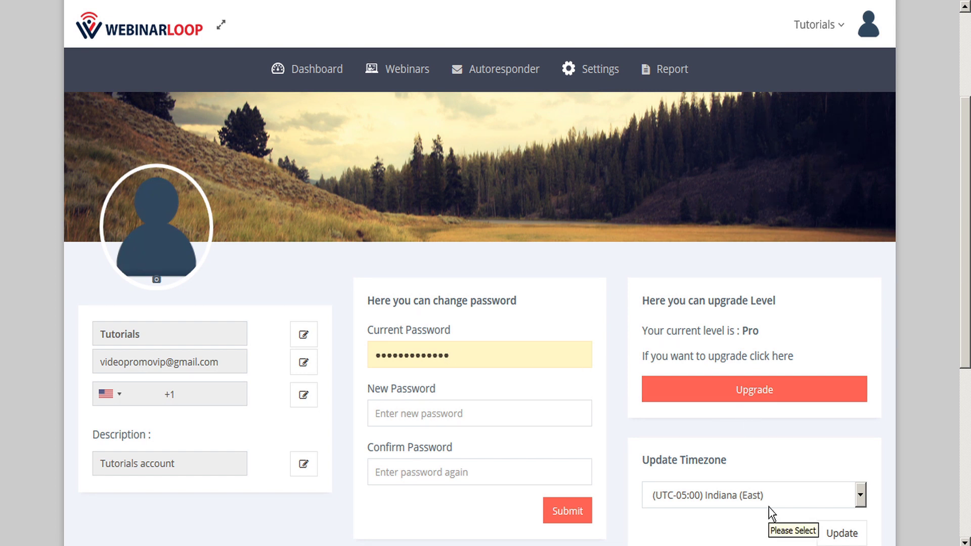
scroll(616, 412, down, 6)
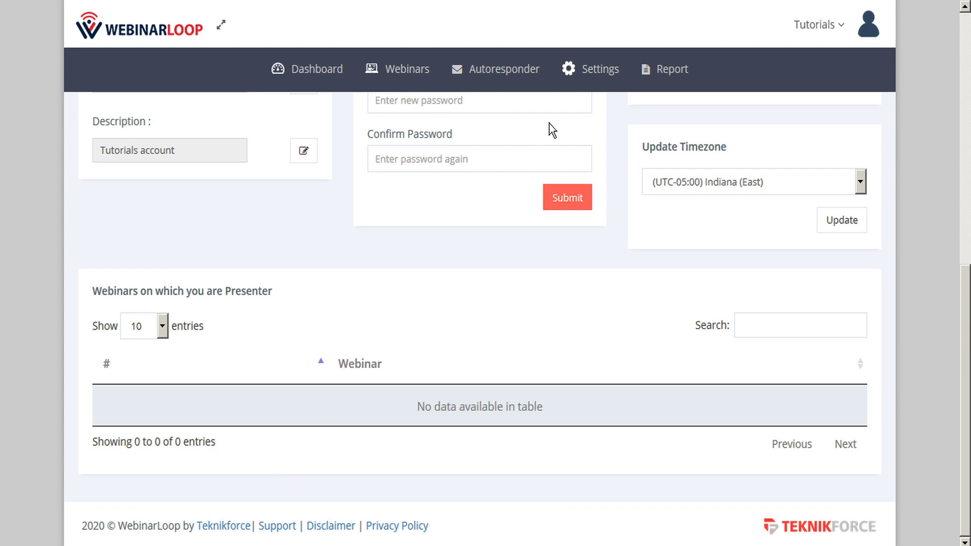
mouse_move(597, 86)
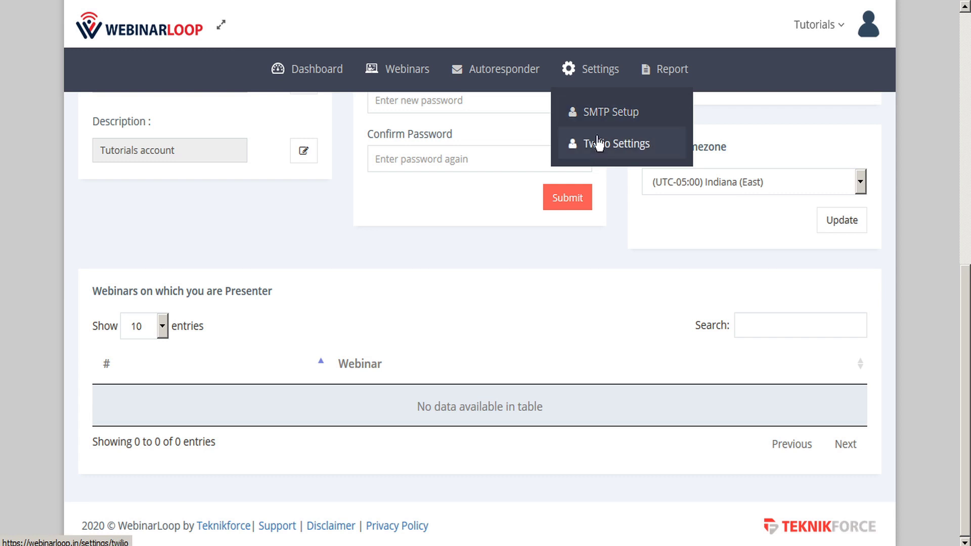
Review the empty SMTP server list, then the Twilio settings page
click(598, 117)
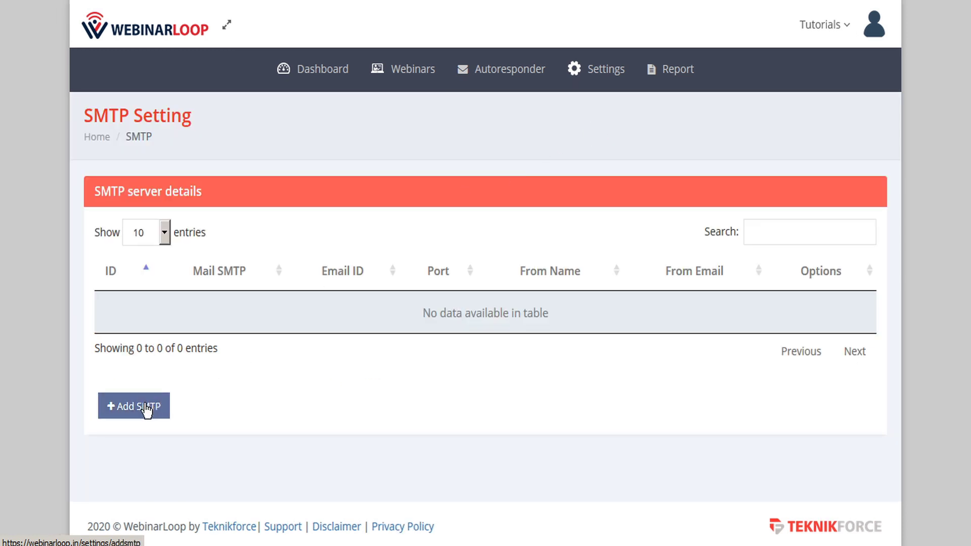
mouse_move(620, 68)
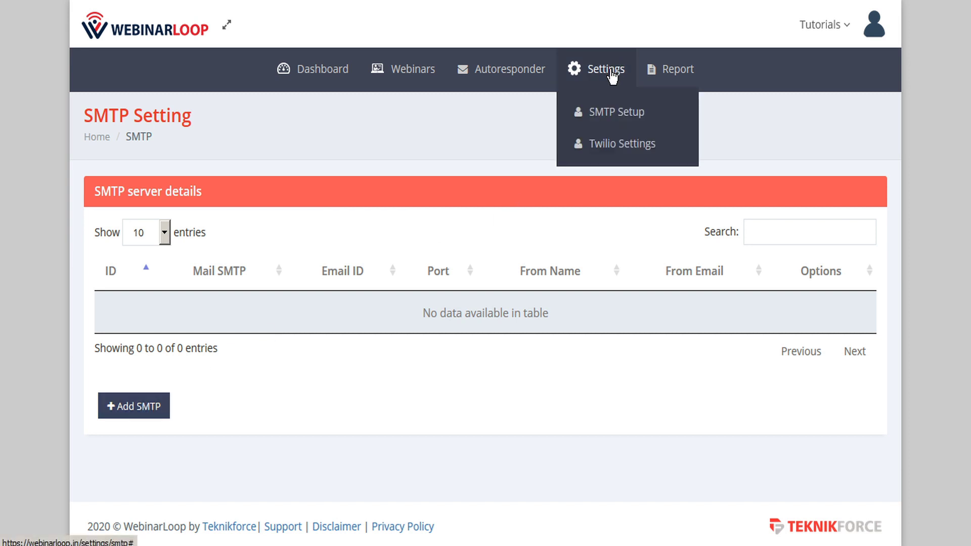
click(603, 145)
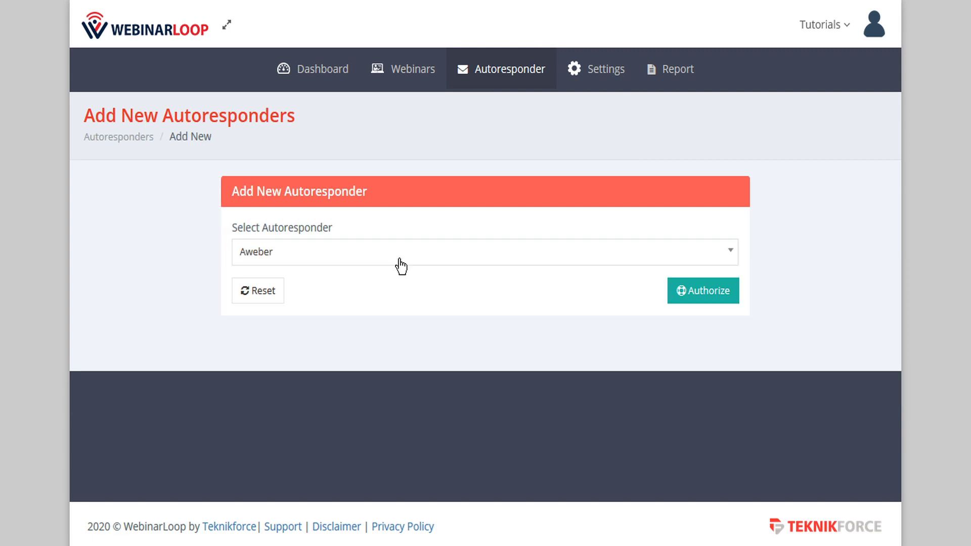
Browse the providers in the Select Autoresponder list on the Add New Autoresponder form
click(401, 267)
scroll(414, 375, down, 6)
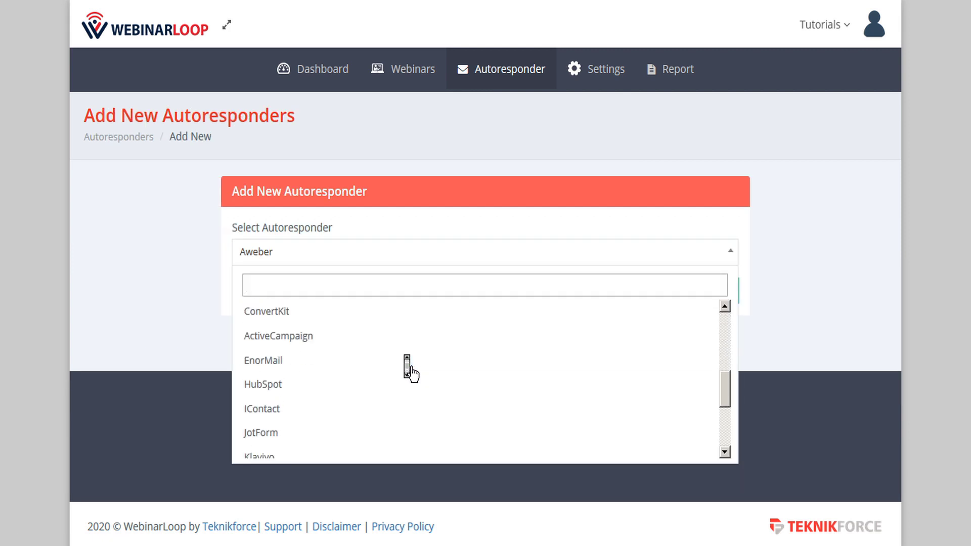
scroll(412, 369, up, 6)
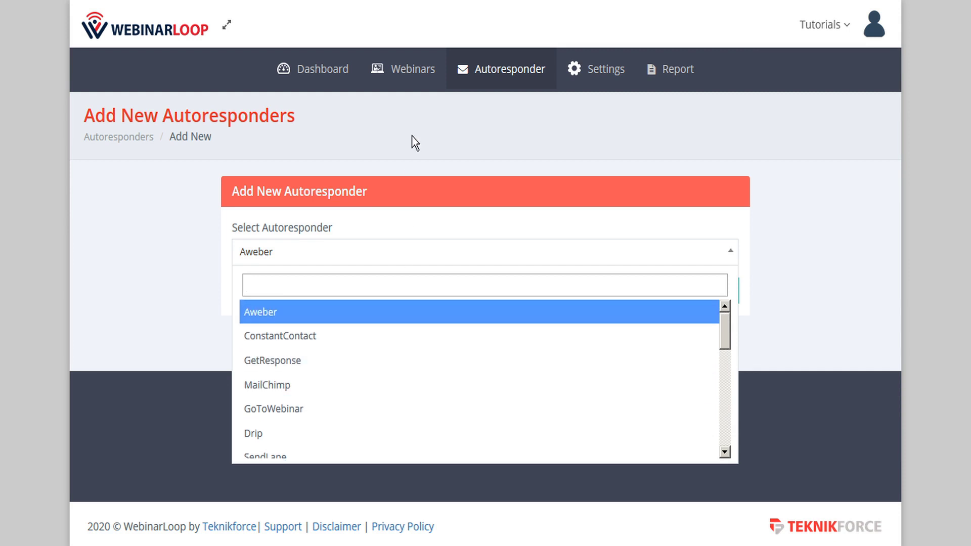
Start a new webinar titled 'First Webinar' with subdomain 'first' and check its availability
click(403, 76)
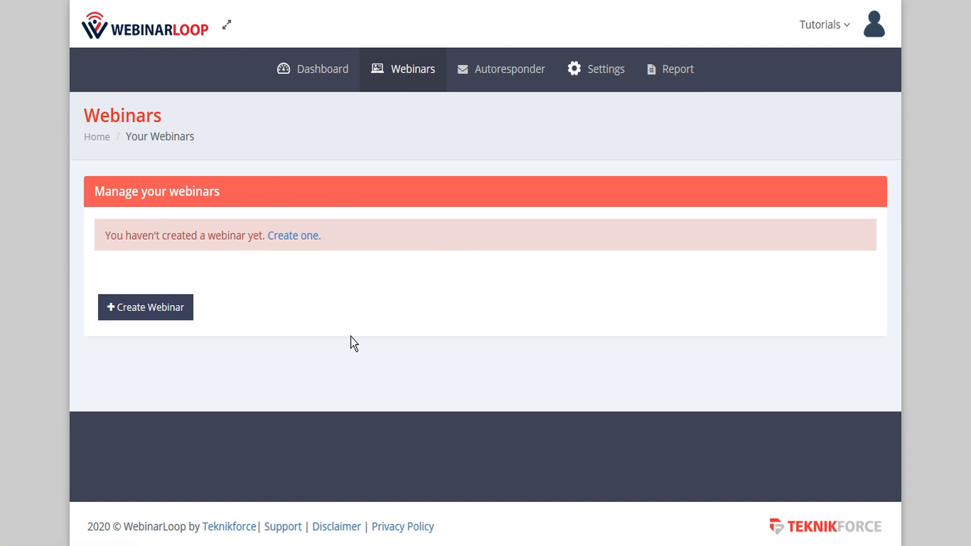
click(172, 312)
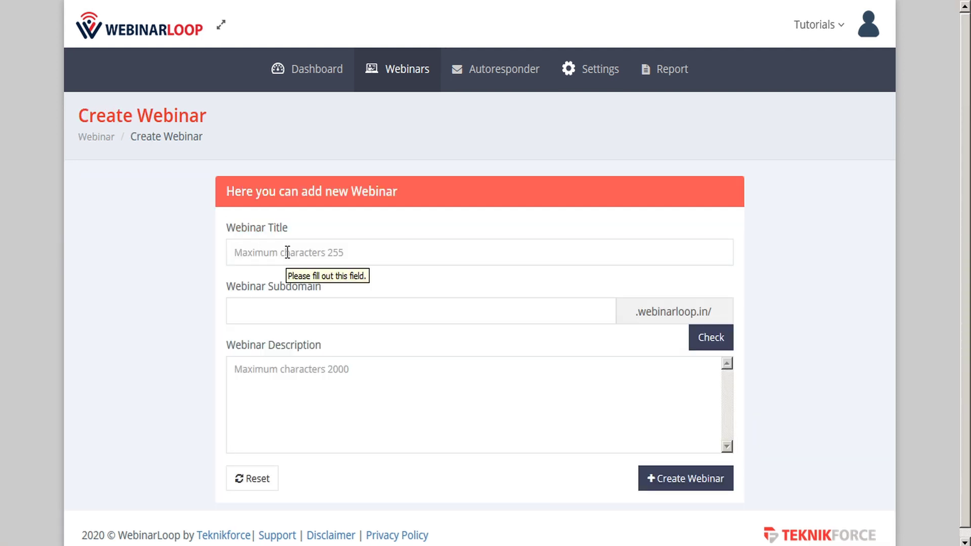
click(288, 253)
text(First Webinar)
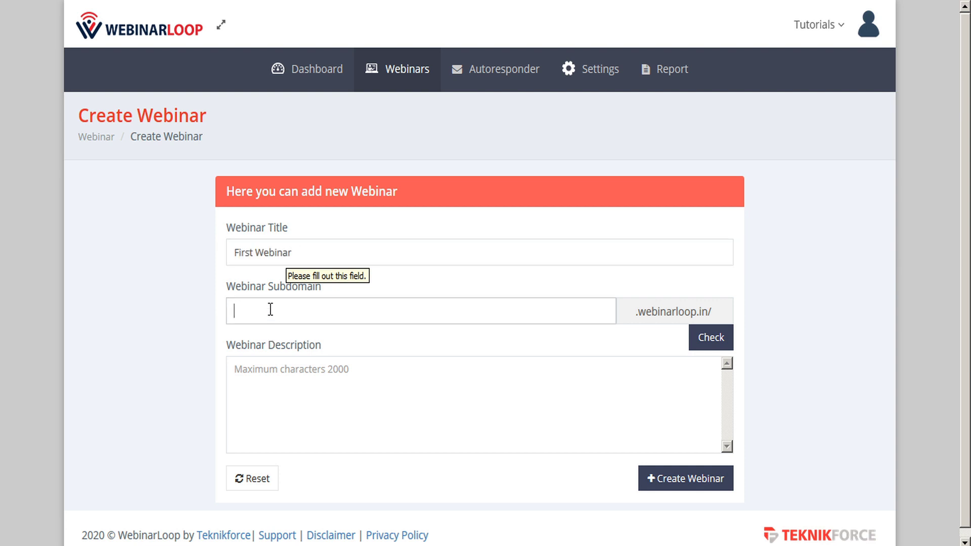
text(first)
click(713, 342)
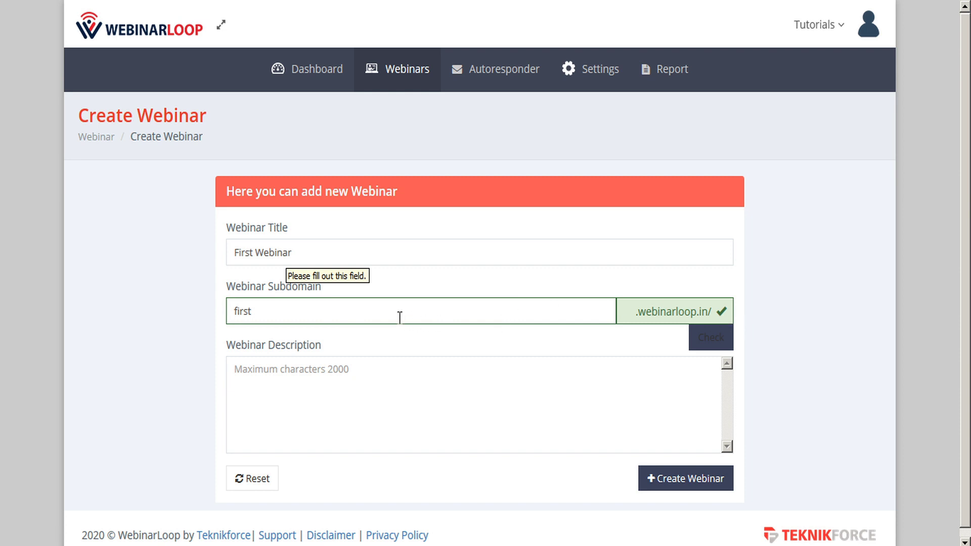
Try subdomain 'jeetspecial' (already taken), then revert to 'first' and confirm it is available
double_click(309, 314)
text(jeetspecial)
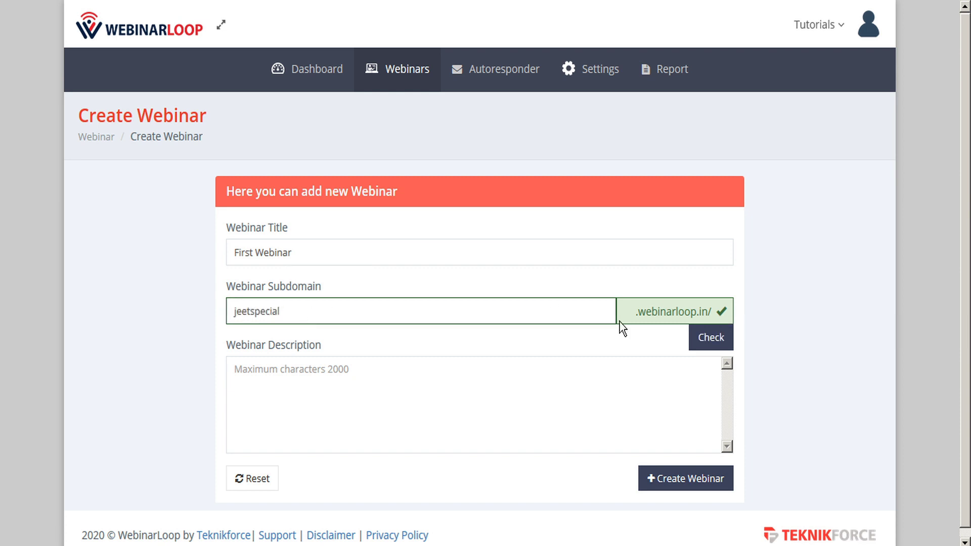
click(720, 342)
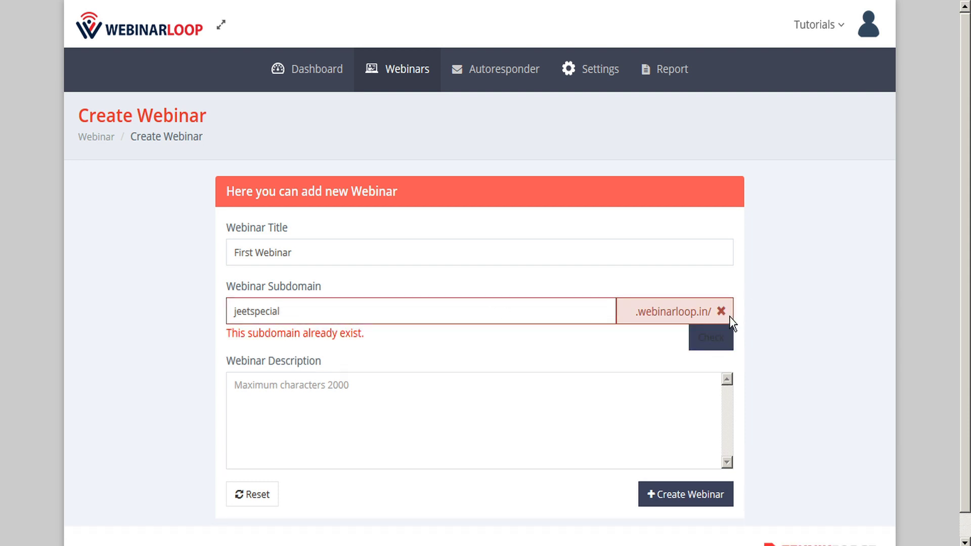
click(729, 317)
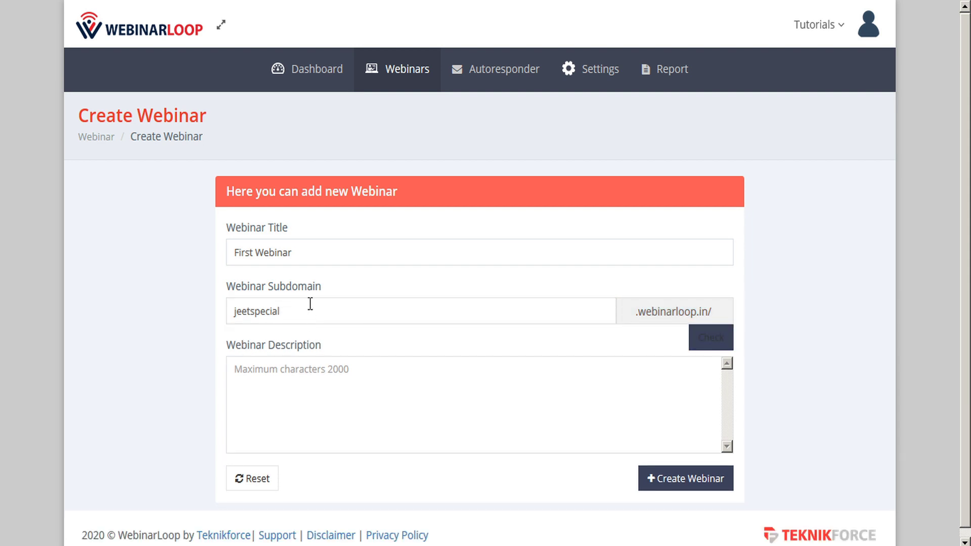
drag(309, 307, 152, 306)
text(first)
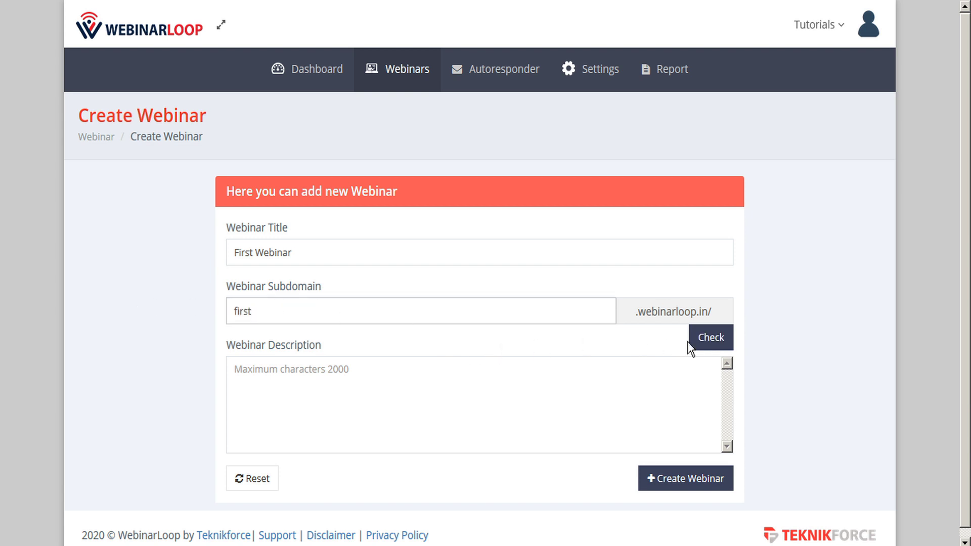
click(713, 338)
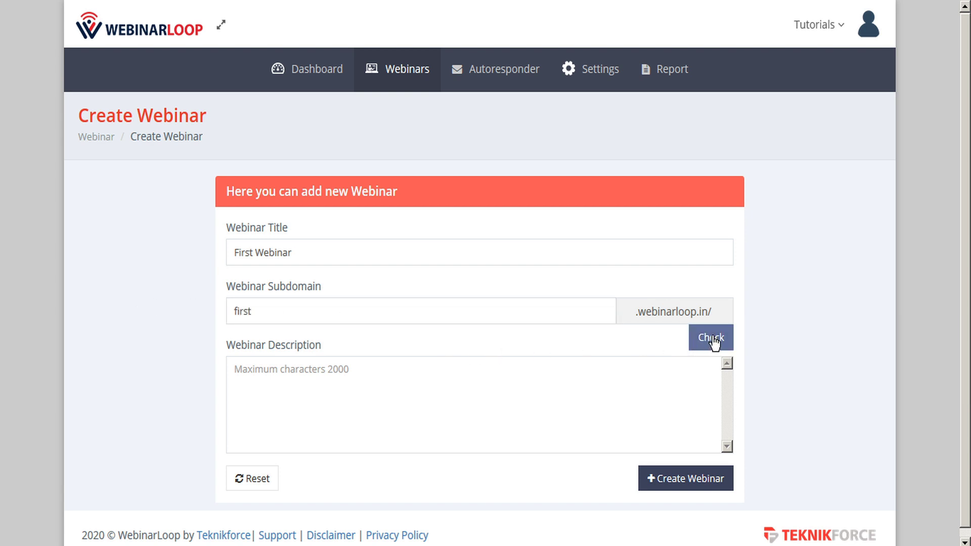
Paste 'This is the first webinar.' as the description and create the webinar
click(429, 408)
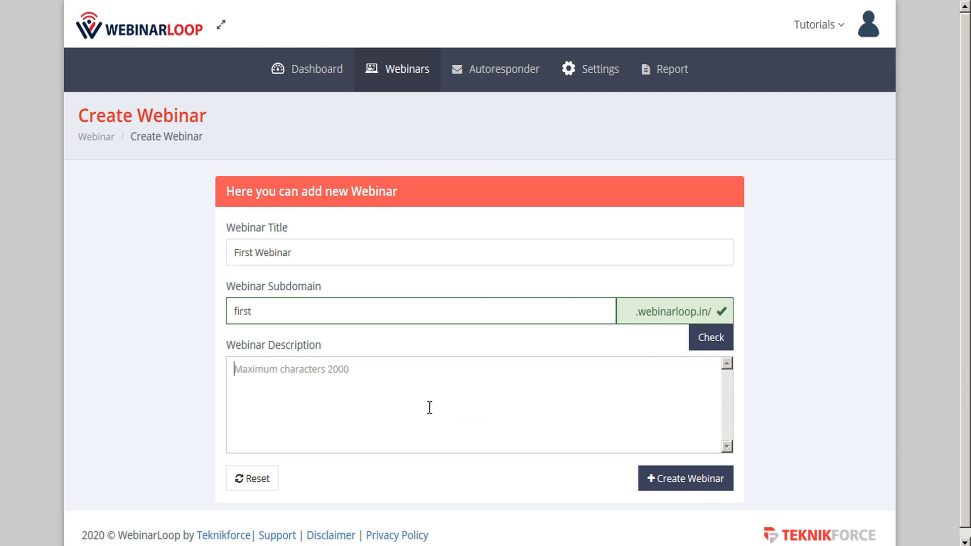
text(This is the first webinar.)
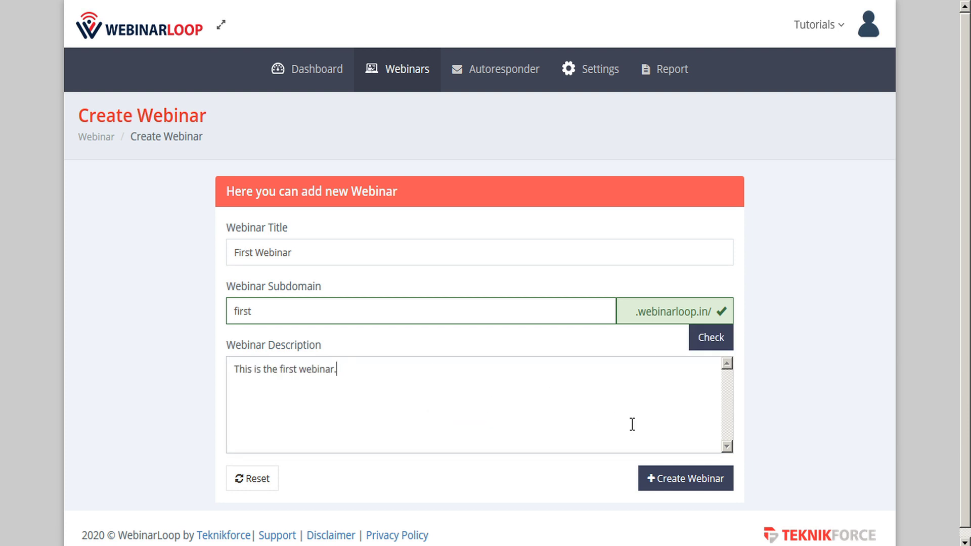
click(679, 482)
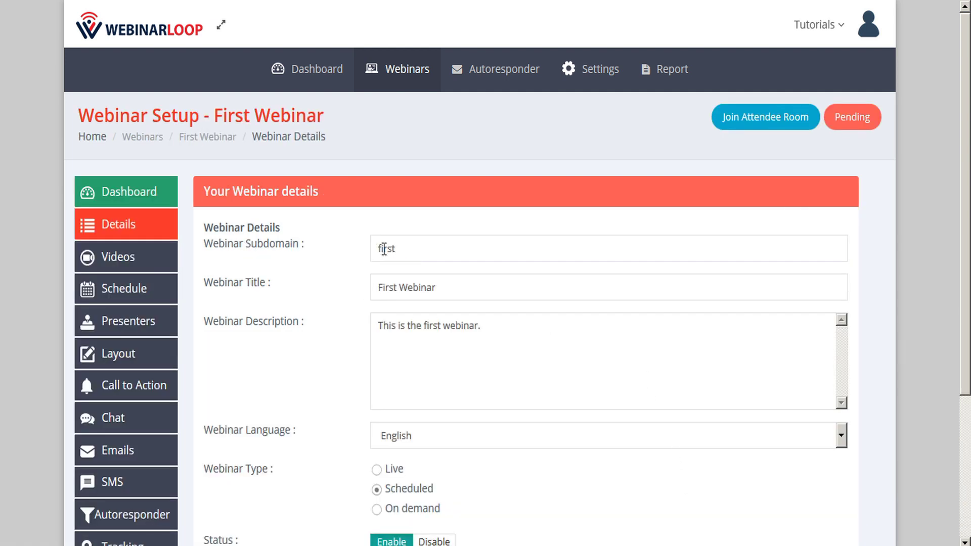
Keep English as the webinar language and leave Status set to Enable
scroll(406, 240, down, 1)
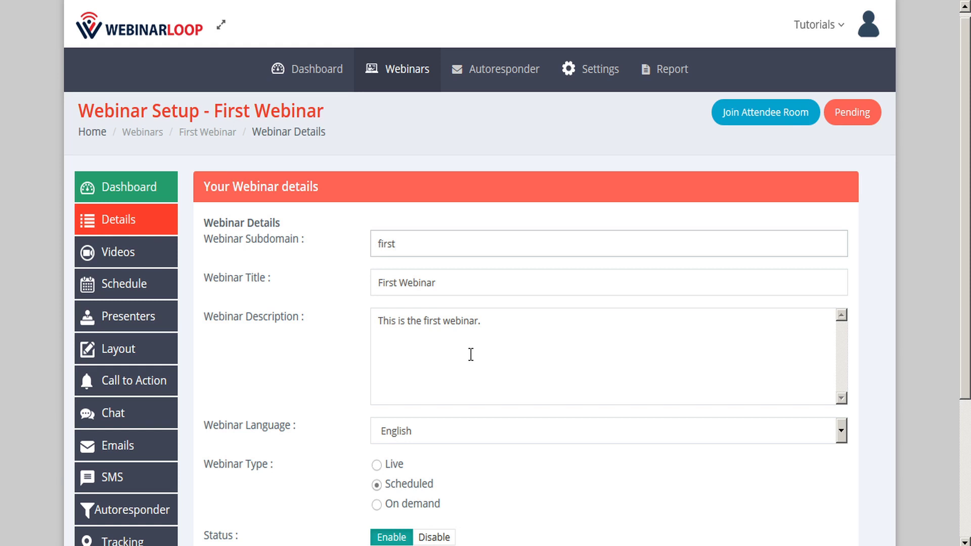
scroll(471, 354, down, 4)
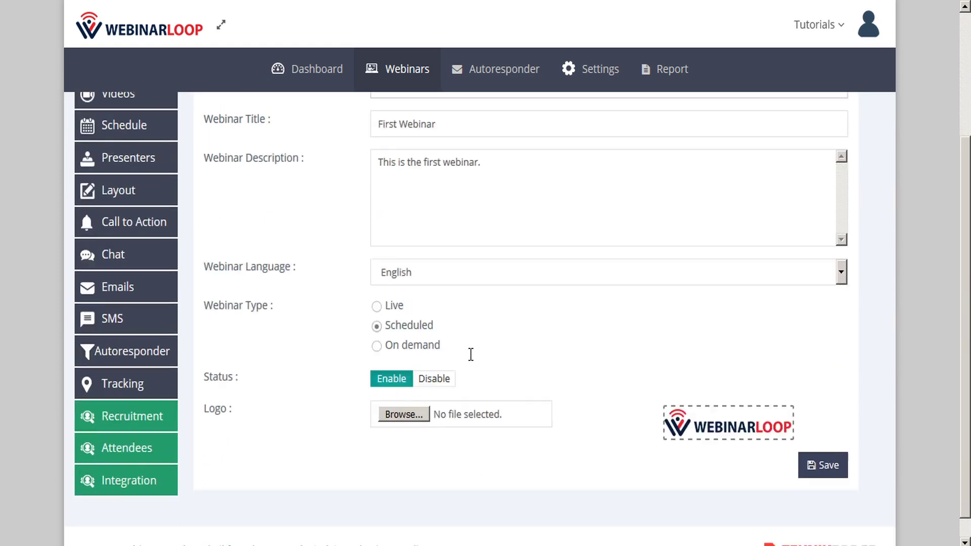
click(463, 252)
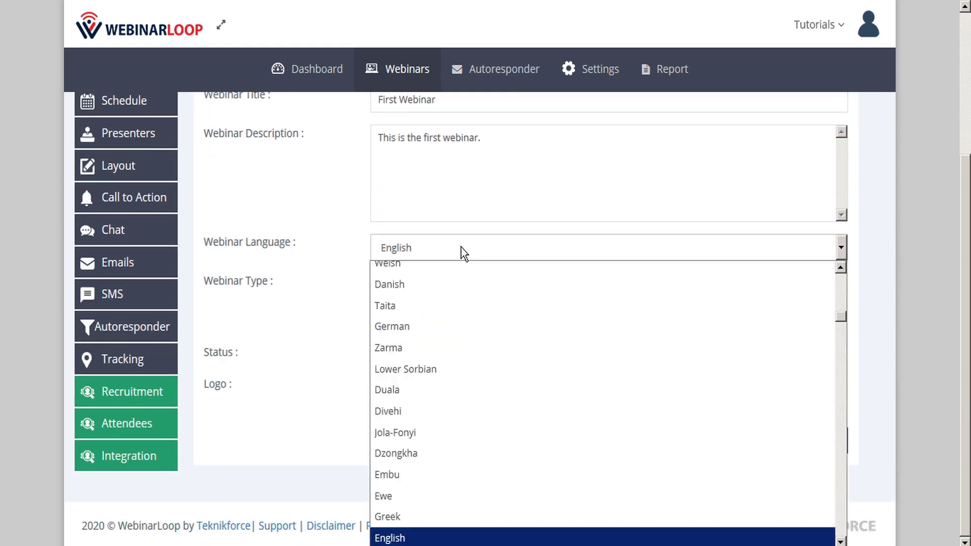
click(463, 252)
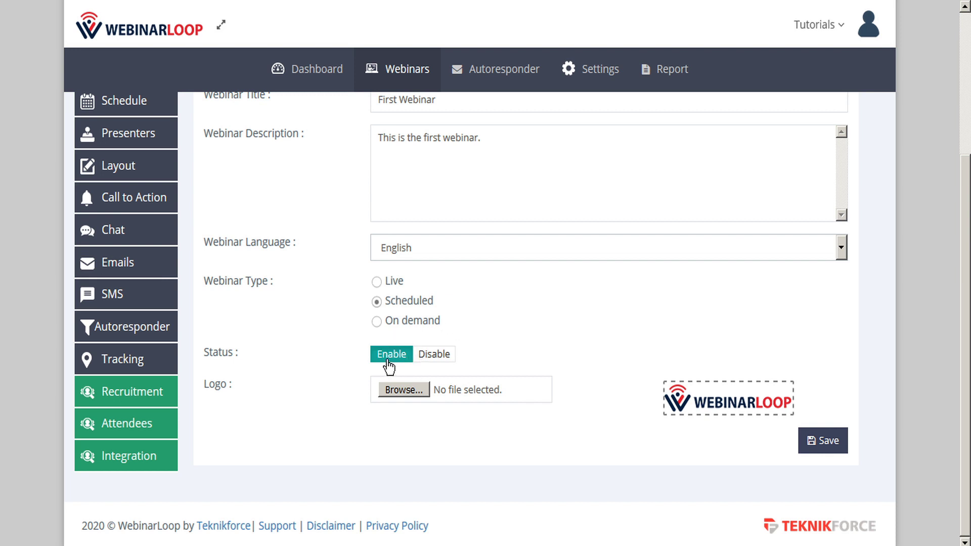
click(428, 360)
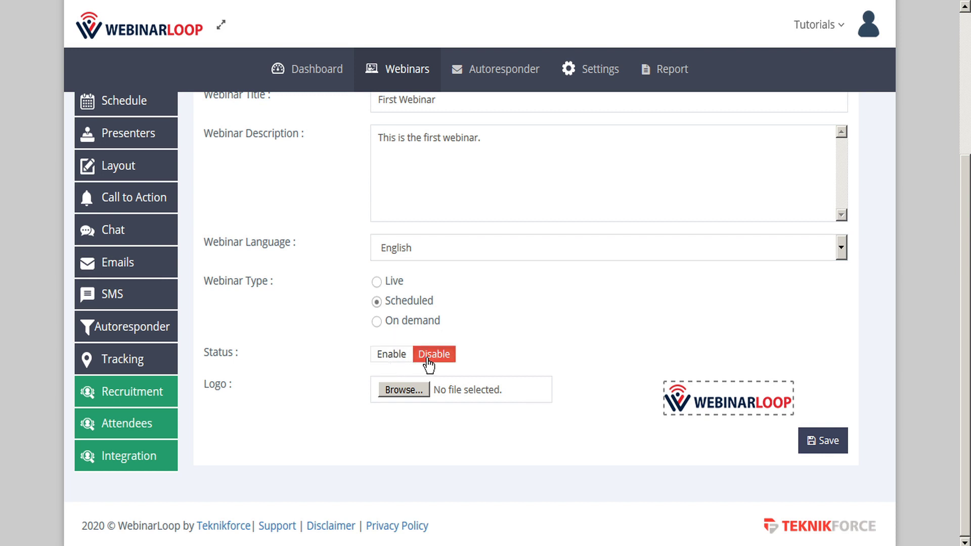
click(396, 359)
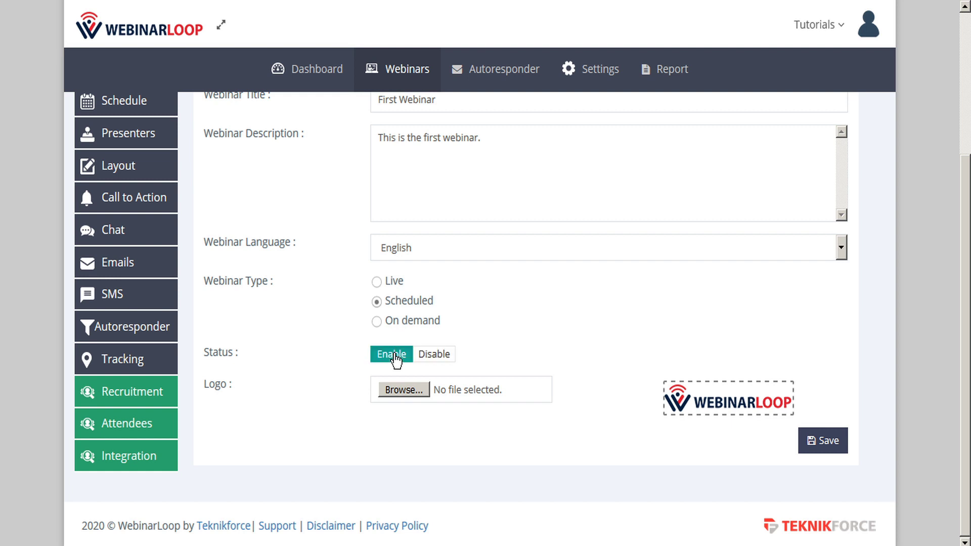
Upload wl_logo 2b.png as the webinar logo and save the details
click(403, 394)
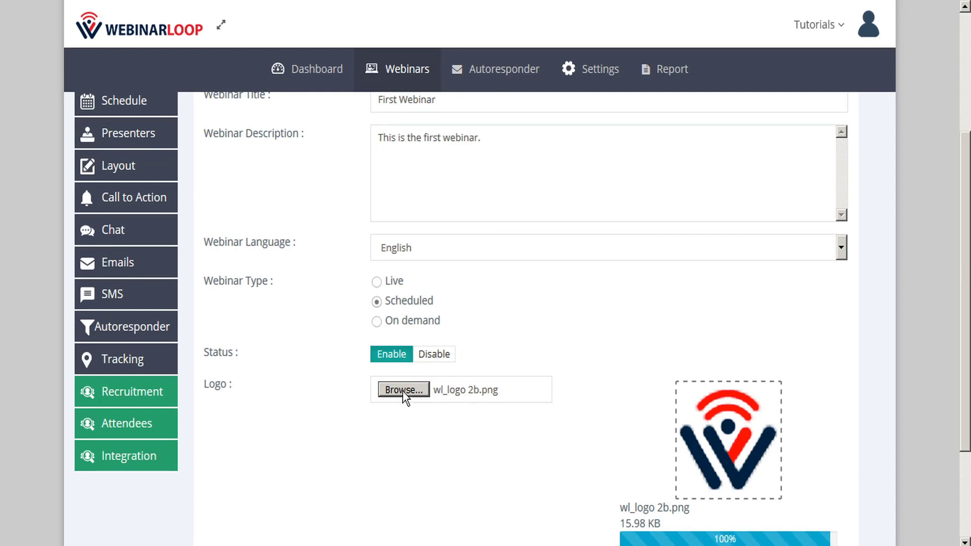
scroll(402, 394, down, 3)
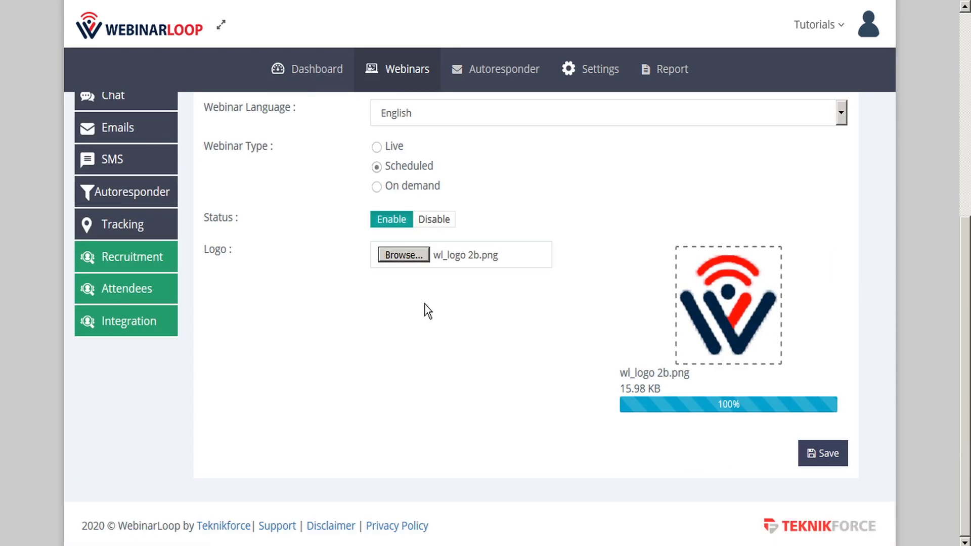
click(831, 454)
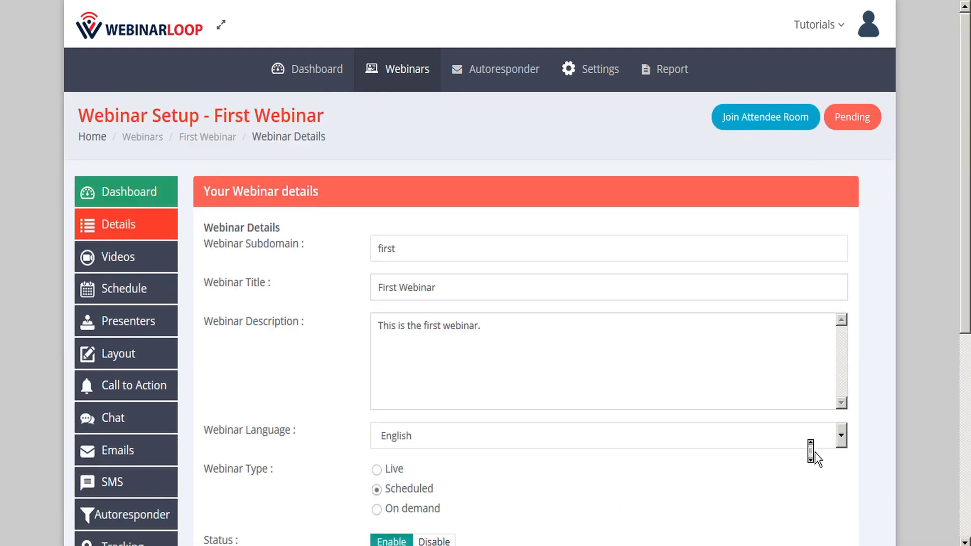
Check the go-live checklist showing only Details done, then go to the Videos setup page
click(869, 126)
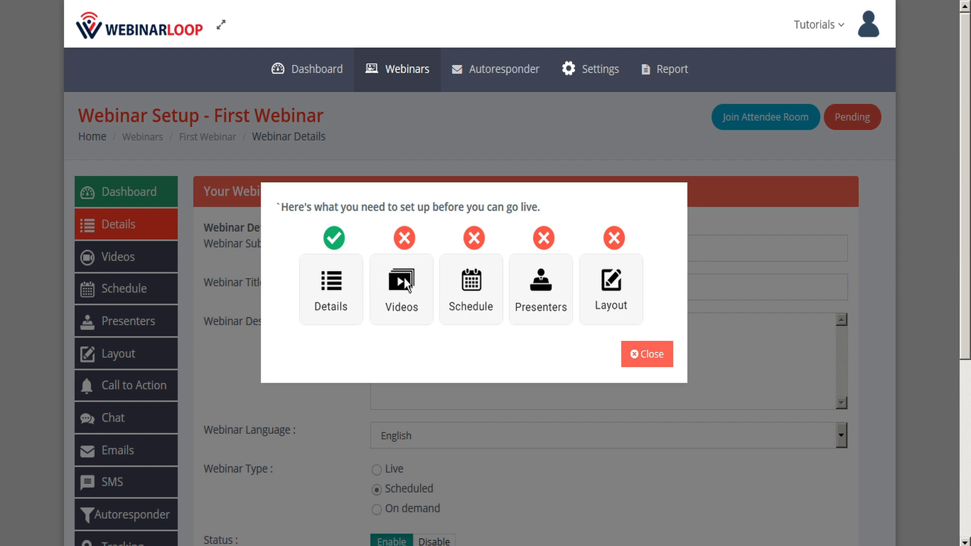
click(646, 355)
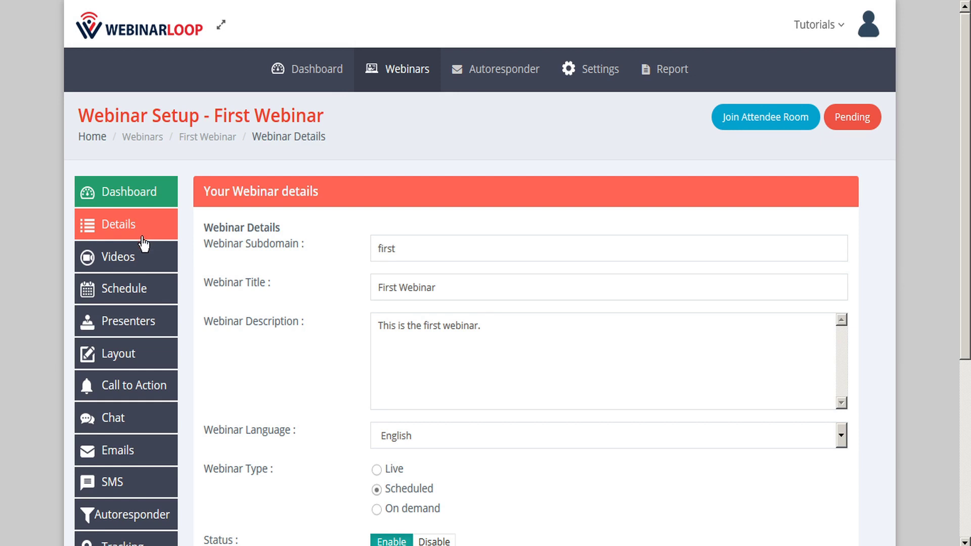
click(143, 263)
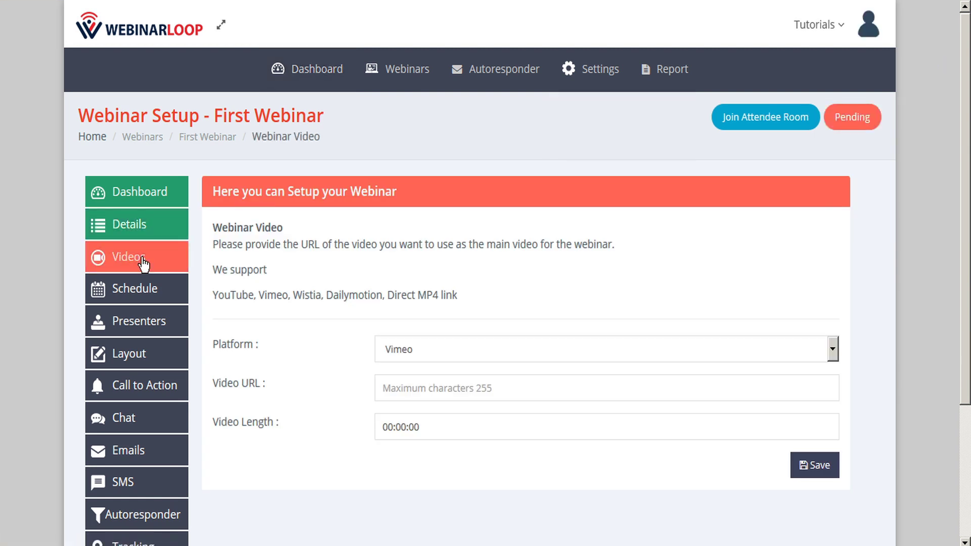
Keep Vimeo as the video platform and paste the Vimeo link into Video URL
click(127, 234)
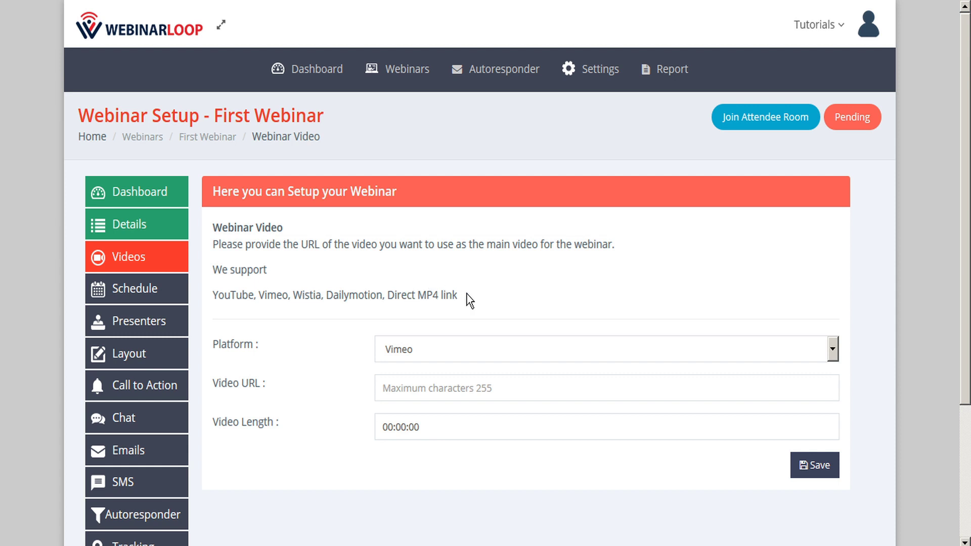
click(451, 354)
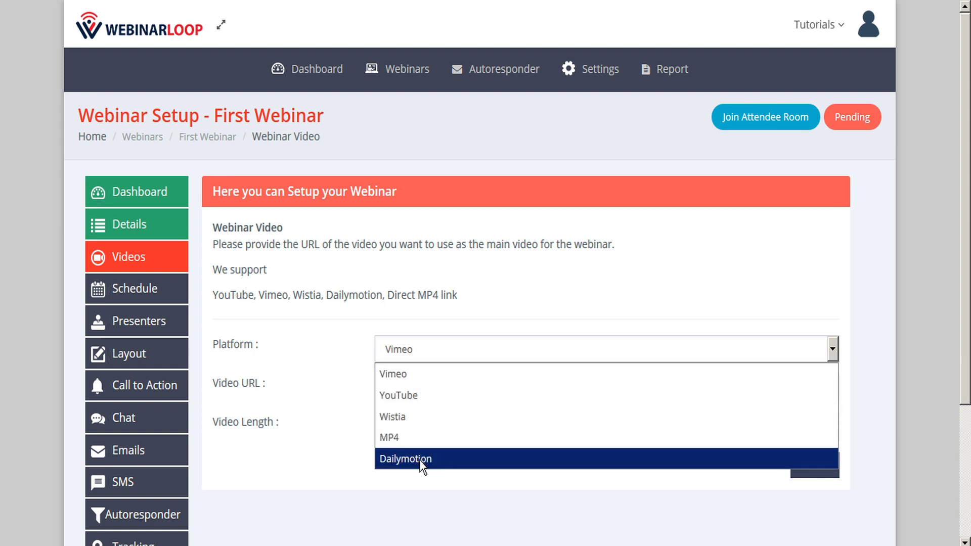
click(420, 375)
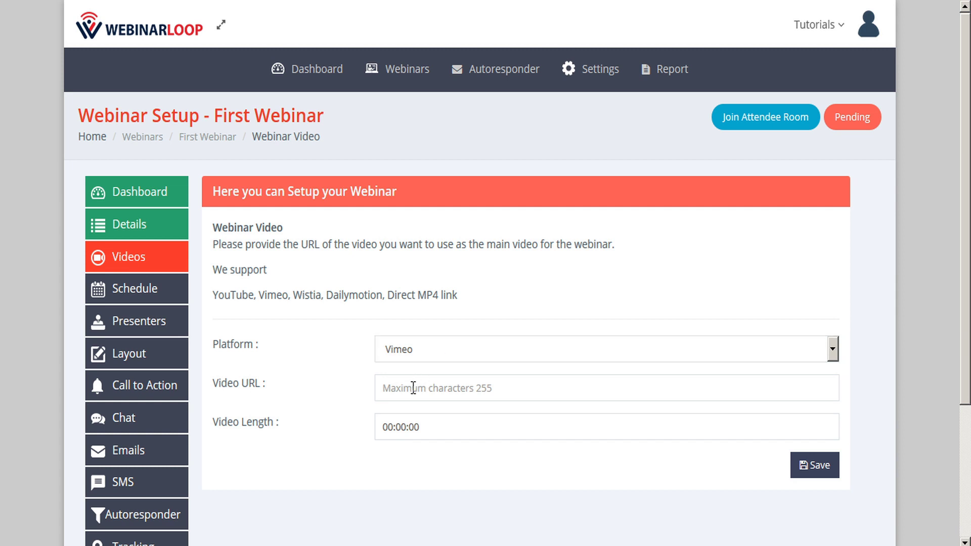
click(413, 389)
text(https://vimeo.com/445514240)
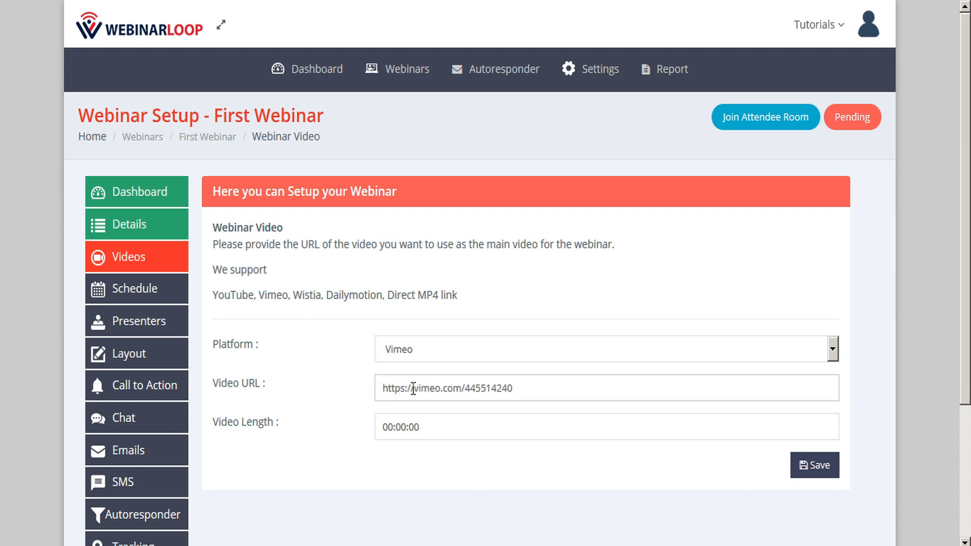
Set Video Length to 03:00:00, save, and confirm the checklist marks Videos complete
click(403, 428)
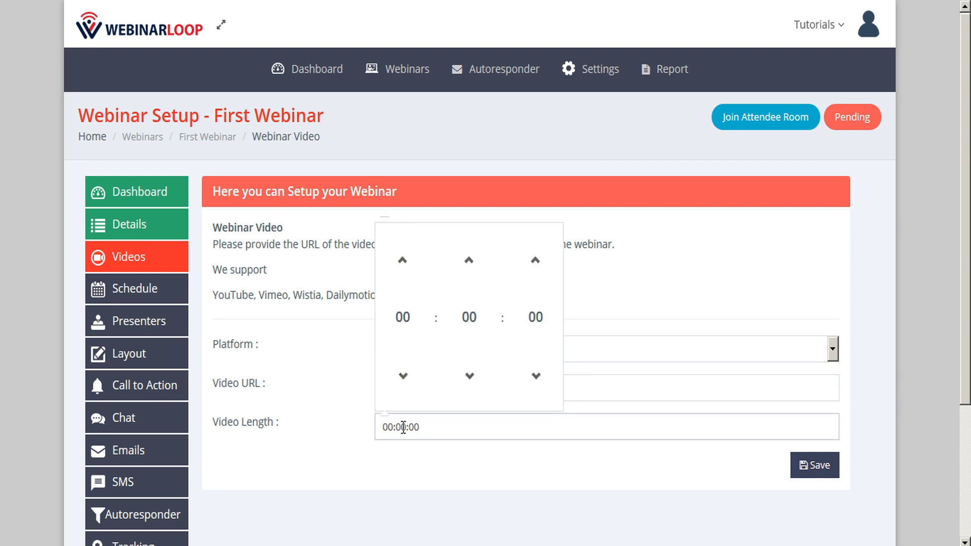
click(404, 262)
click(403, 262)
click(403, 262)
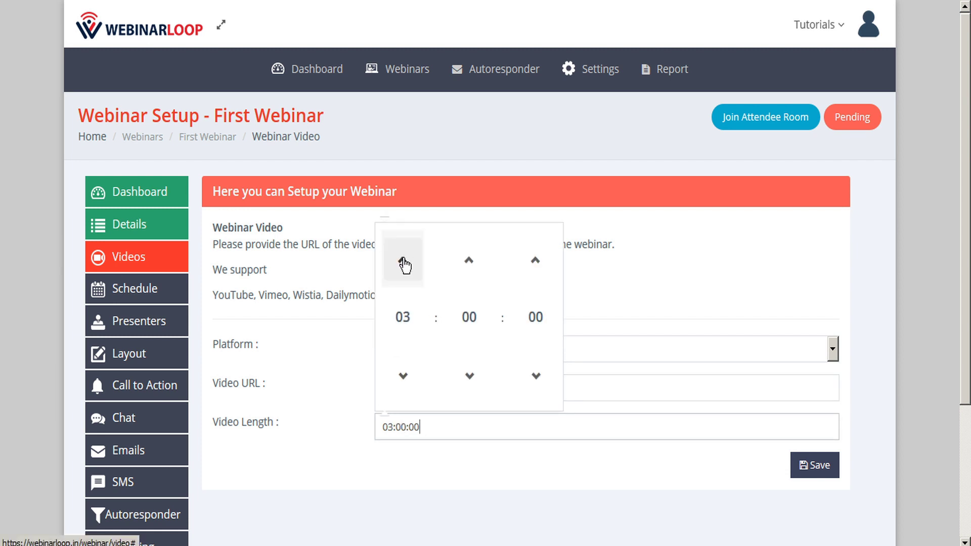
click(684, 475)
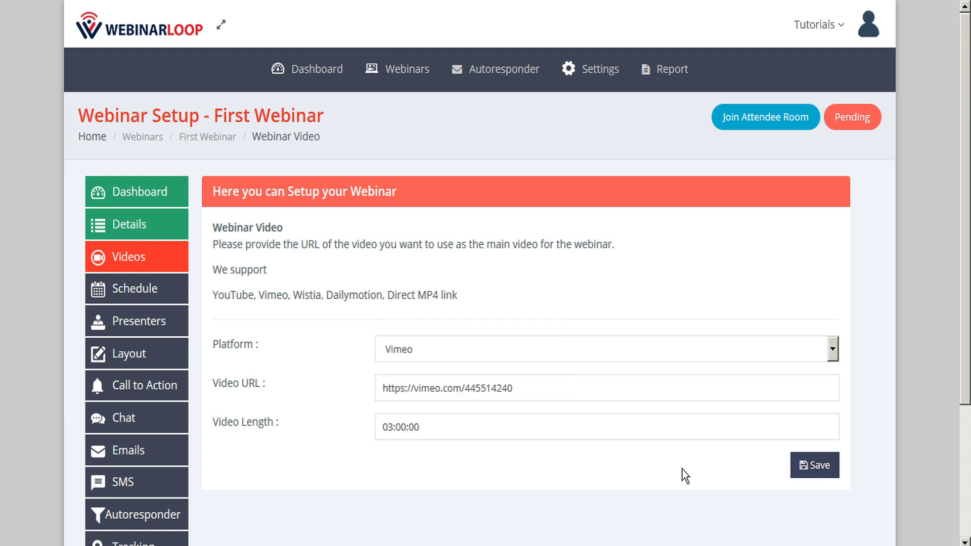
click(813, 472)
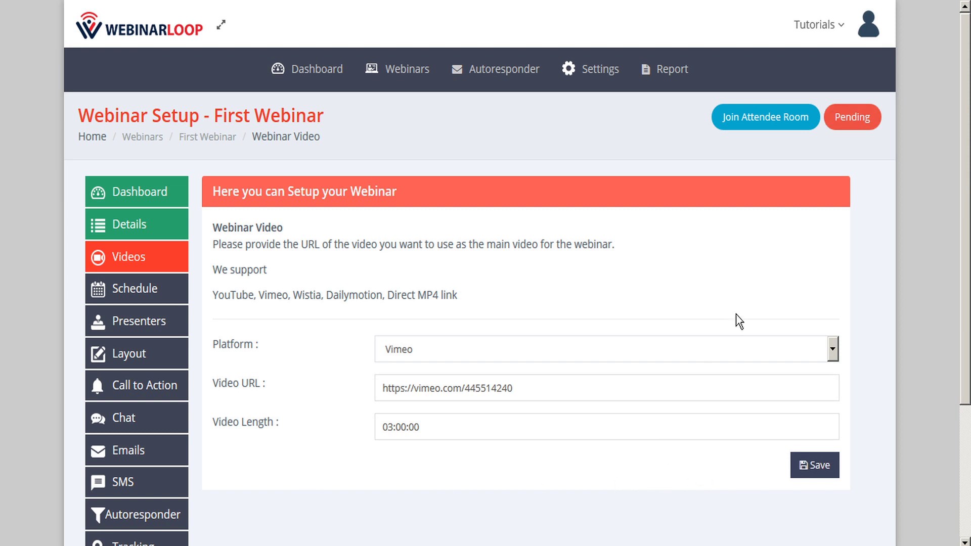
click(863, 120)
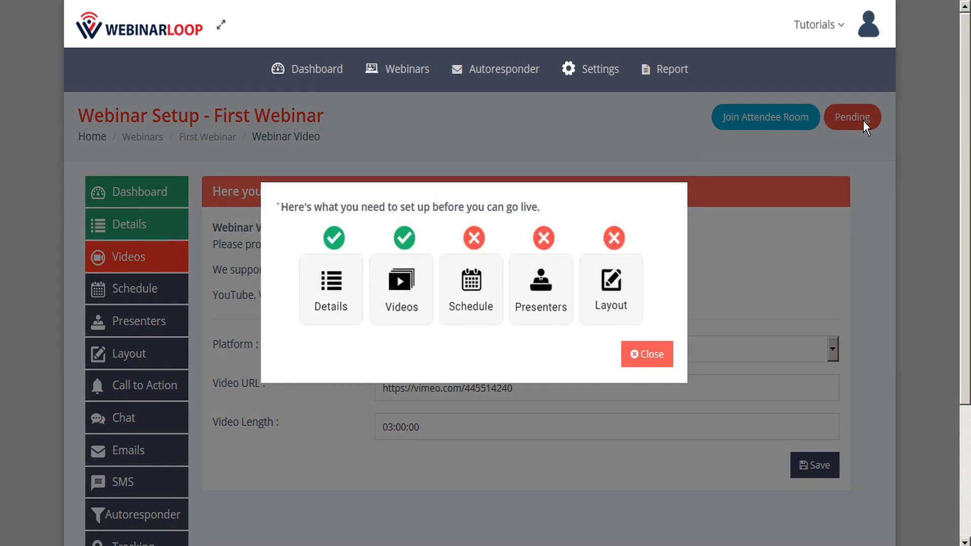